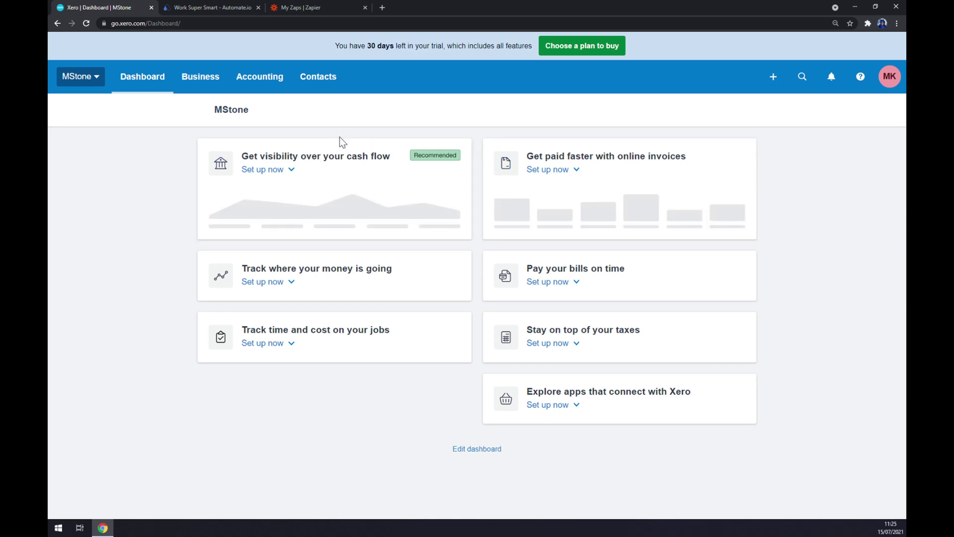
In Automate.io, search the full integrations list for 'xero' and open the Xero integrations page
{"action": "left_click", "coordinate": [219, 6]}
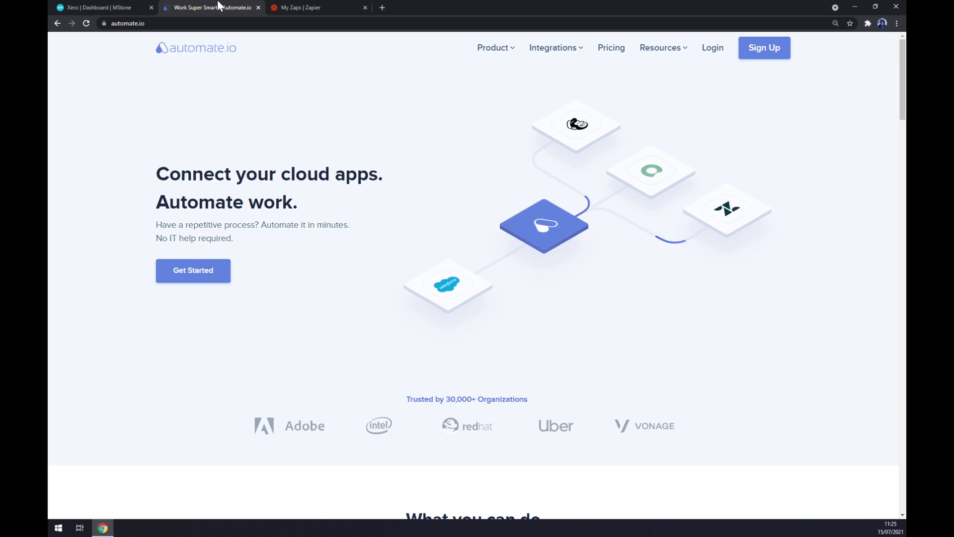
{"action": "mouse_move", "coordinate": [542, 53]}
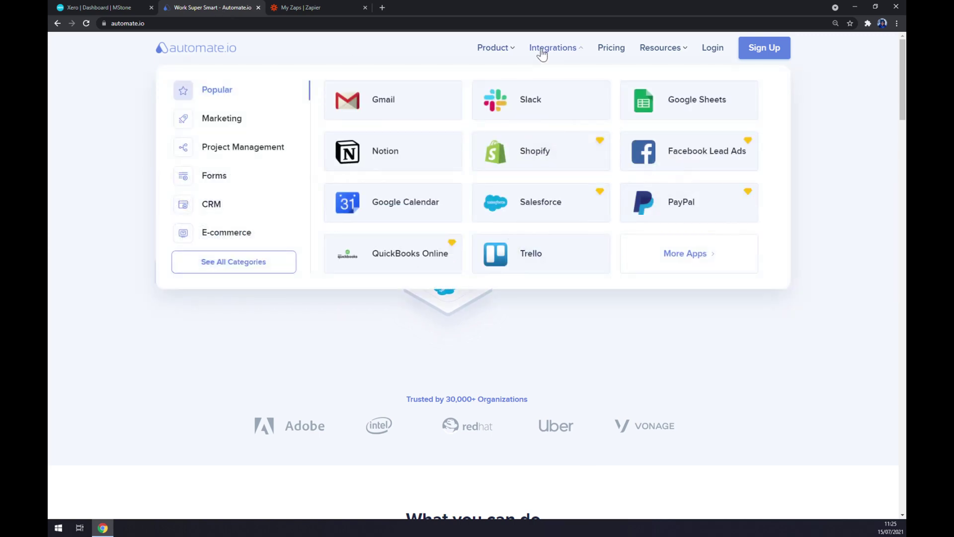
{"action": "left_click", "coordinate": [237, 273]}
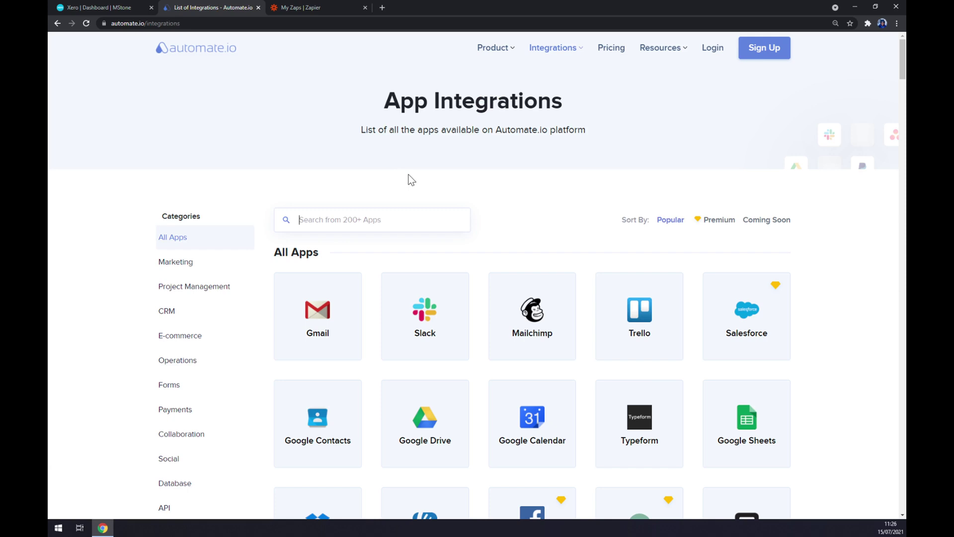
{"action": "type", "text": "xero"}
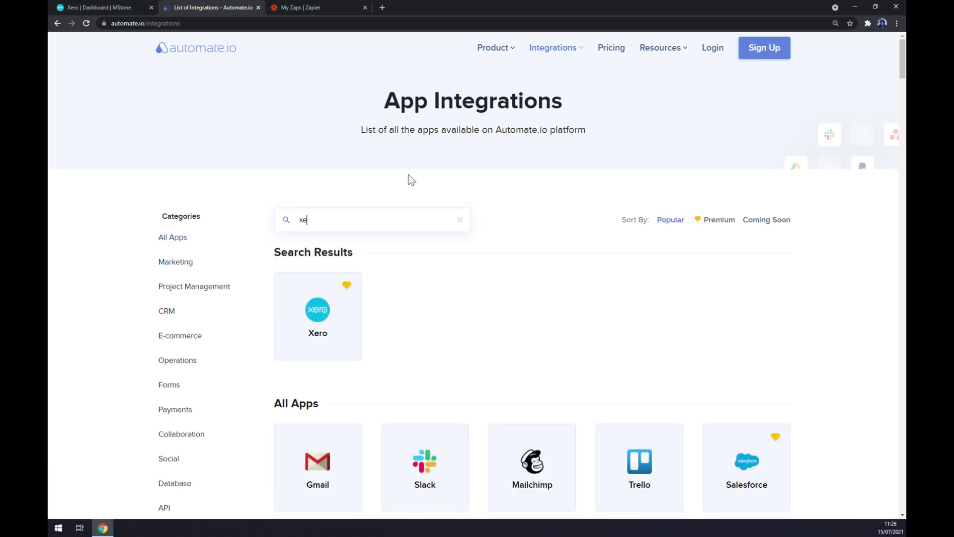
{"action": "left_click", "coordinate": [331, 333]}
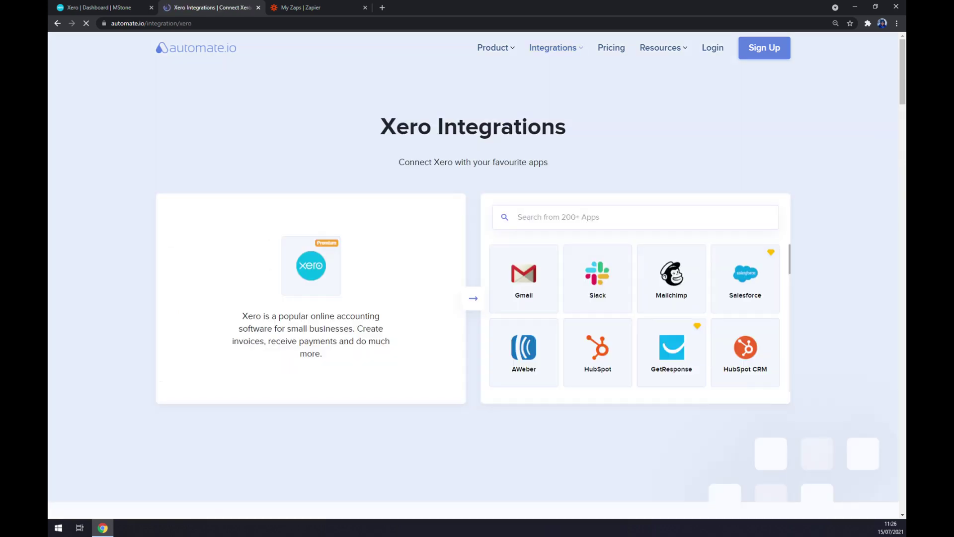
Search 'hub' and open the HubSpot and Xero integration page
{"action": "left_click", "coordinate": [517, 216]}
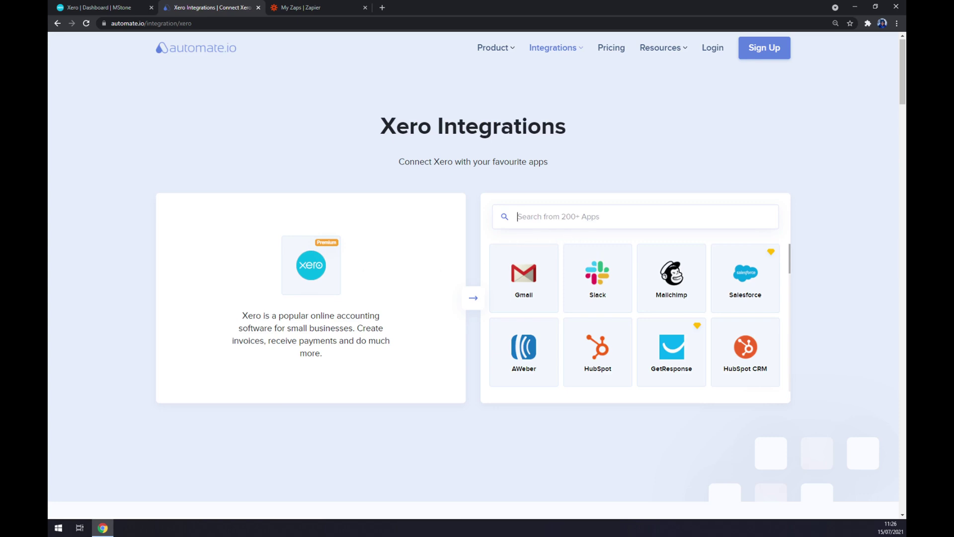
{"action": "type", "text": "hub"}
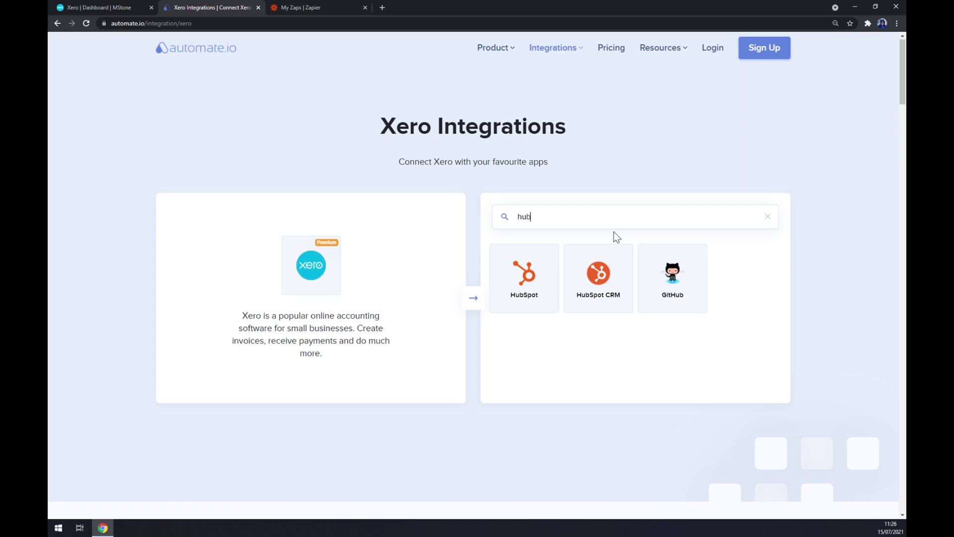
{"action": "left_click", "coordinate": [544, 286]}
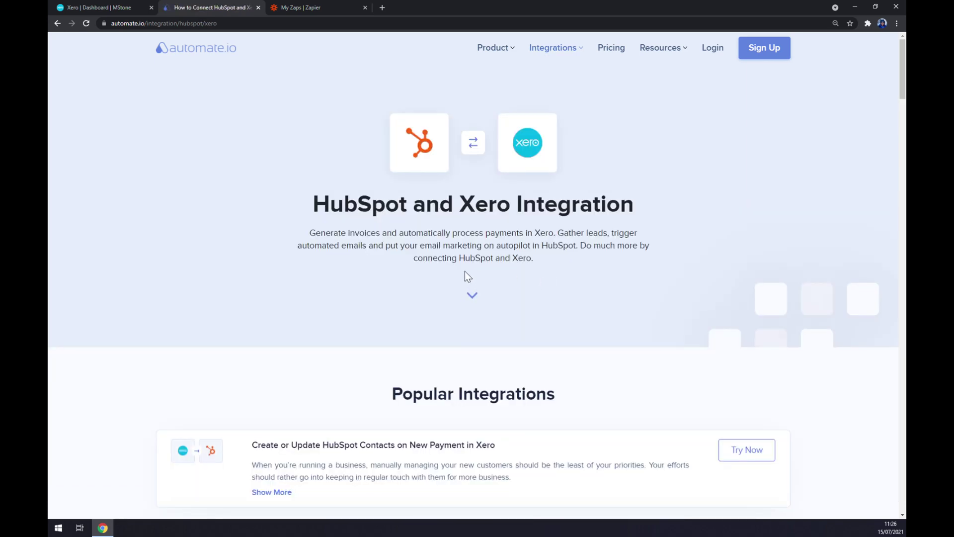
Scroll past Popular Integrations to the Create your own Integration trigger and action lists
{"action": "scroll", "coordinate": [466, 275], "scroll_direction": "down", "scroll_amount": 7}
{"action": "scroll", "coordinate": [469, 260], "scroll_direction": "up", "scroll_amount": 4}
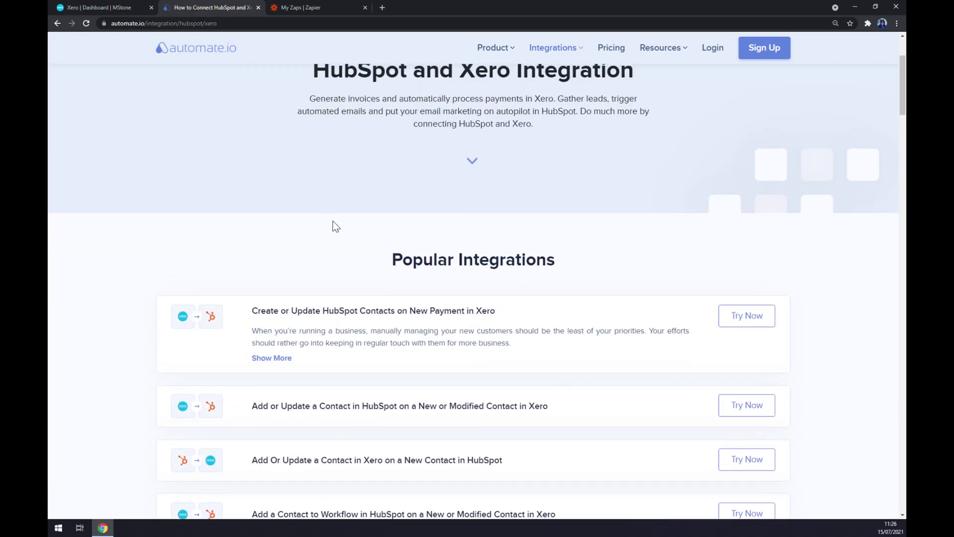
{"action": "scroll", "coordinate": [327, 219], "scroll_direction": "down", "scroll_amount": 1}
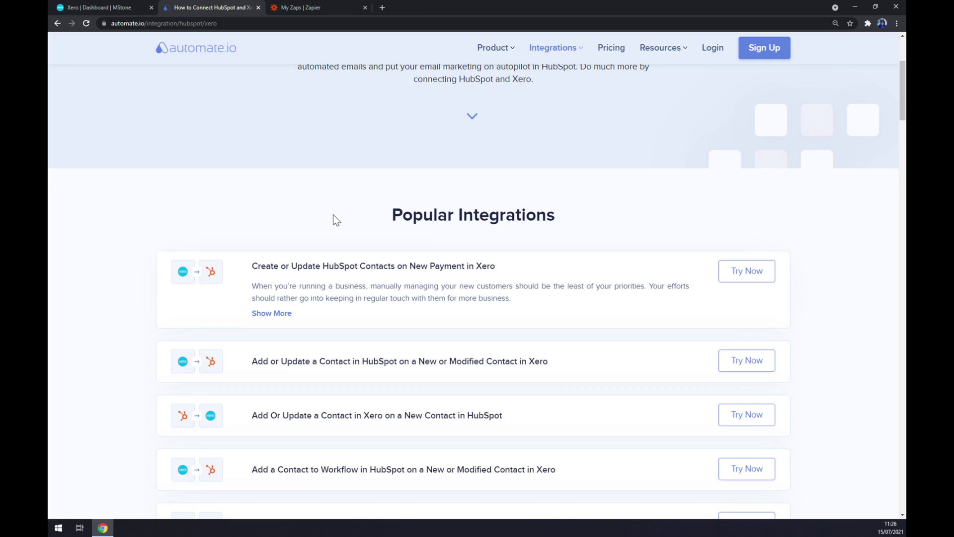
{"action": "scroll", "coordinate": [336, 216], "scroll_direction": "down", "scroll_amount": 6}
{"action": "scroll", "coordinate": [473, 293], "scroll_direction": "up", "scroll_amount": 3}
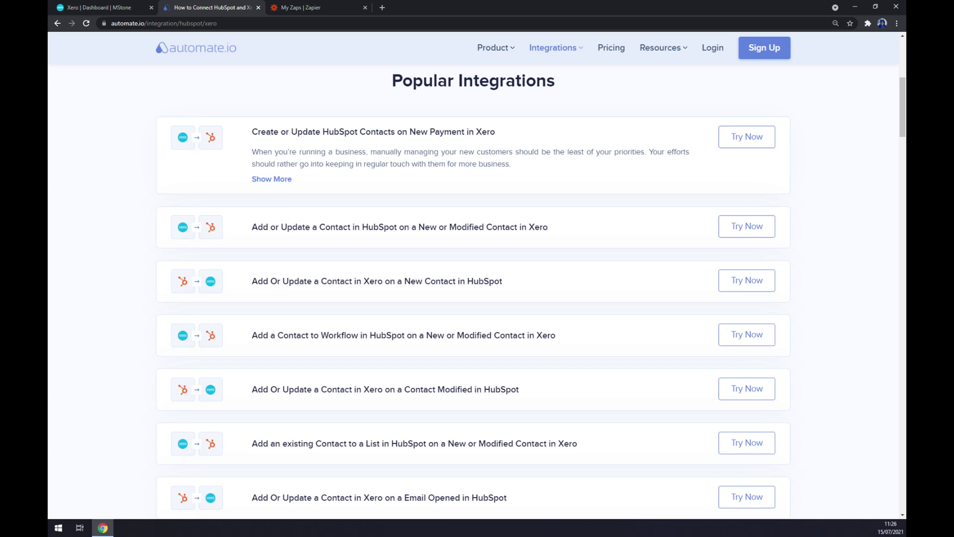
{"action": "scroll", "coordinate": [426, 270], "scroll_direction": "down", "scroll_amount": 10}
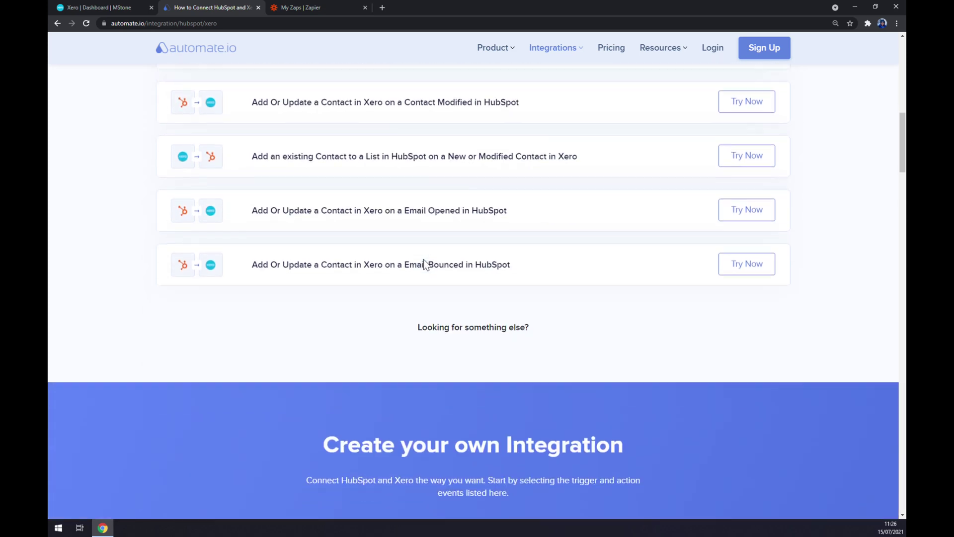
{"action": "scroll", "coordinate": [569, 276], "scroll_direction": "down", "scroll_amount": 6}
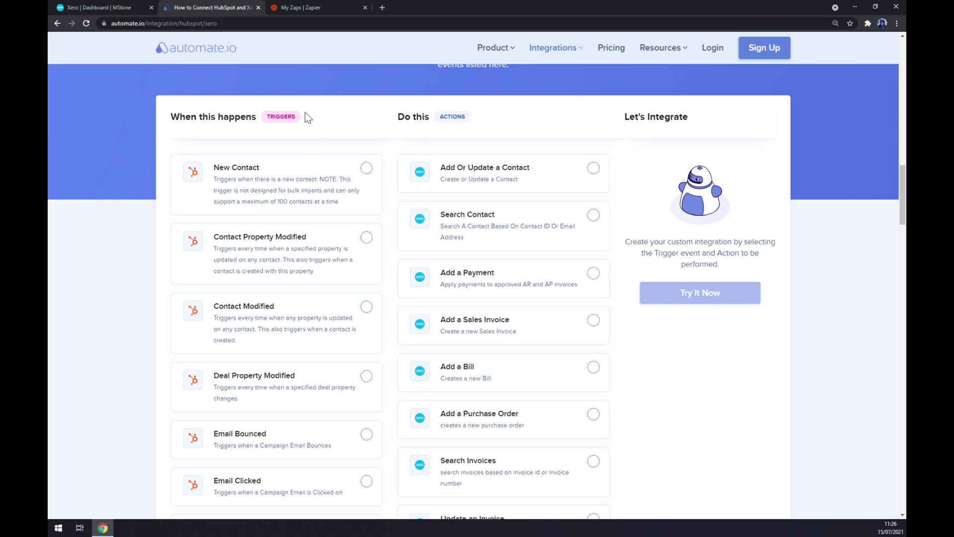
Select Xero's New or Modified Contact trigger and HubSpot's Add or Update a Contact action
{"action": "left_click_drag", "start_coordinate": [267, 117], "coordinate": [306, 119]}
{"action": "scroll", "coordinate": [313, 143], "scroll_direction": "down", "scroll_amount": 6}
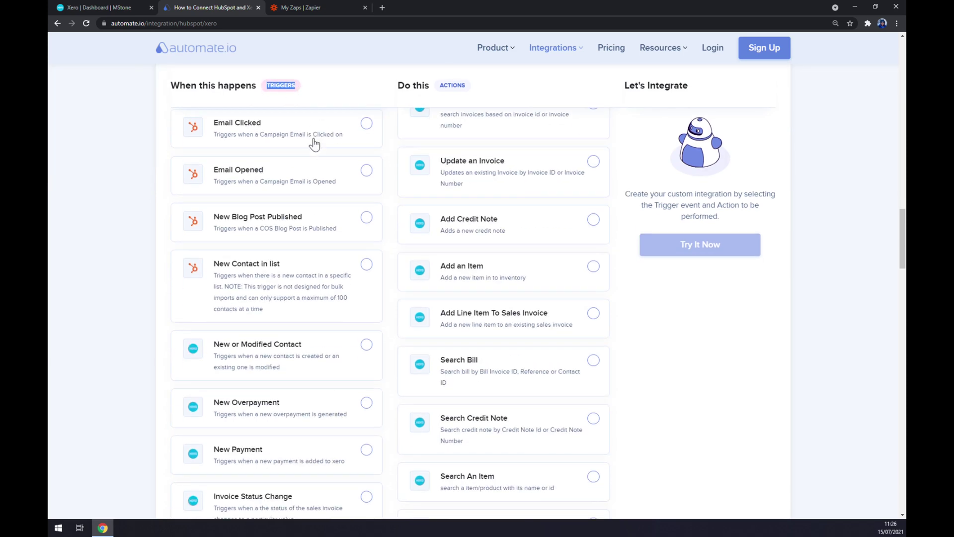
{"action": "scroll", "coordinate": [270, 216], "scroll_direction": "down", "scroll_amount": 3}
{"action": "left_click", "coordinate": [219, 183]}
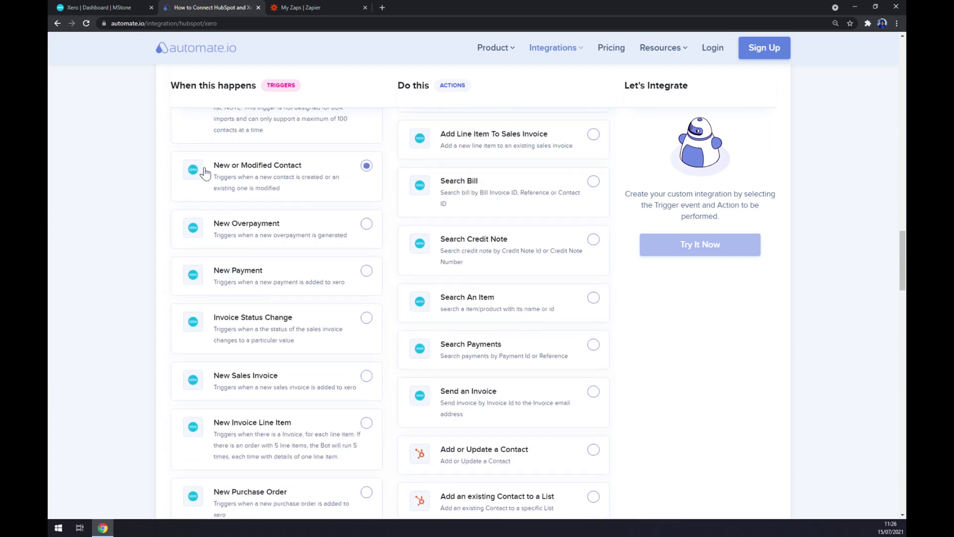
{"action": "scroll", "coordinate": [244, 219], "scroll_direction": "down", "scroll_amount": 5}
{"action": "scroll", "coordinate": [245, 279], "scroll_direction": "up", "scroll_amount": 5}
{"action": "scroll", "coordinate": [272, 244], "scroll_direction": "up", "scroll_amount": 10}
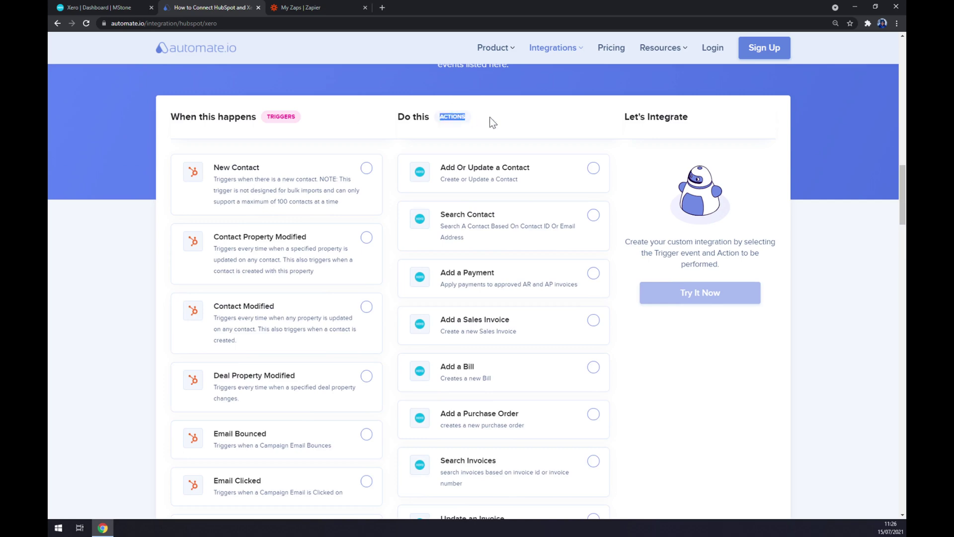
{"action": "scroll", "coordinate": [492, 149], "scroll_direction": "down", "scroll_amount": 7}
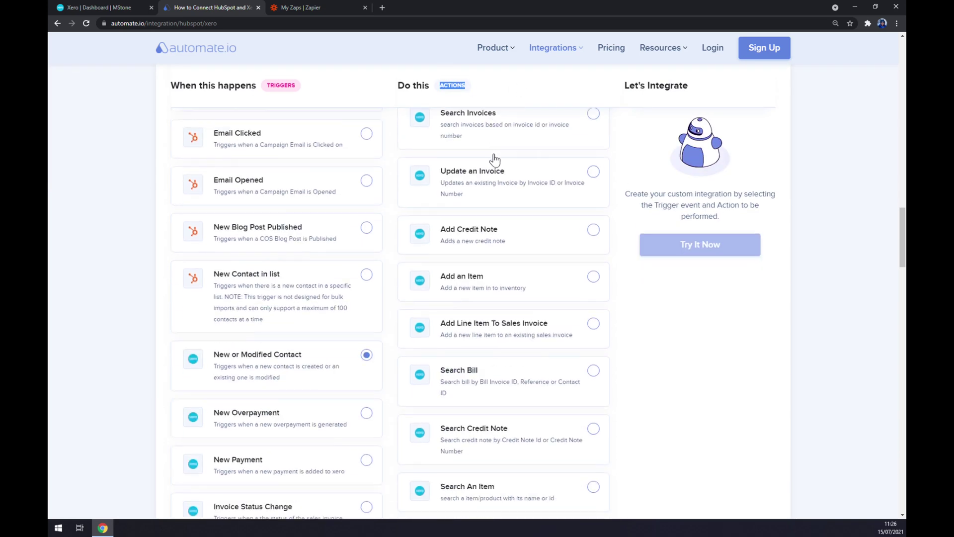
{"action": "scroll", "coordinate": [494, 159], "scroll_direction": "down", "scroll_amount": 5}
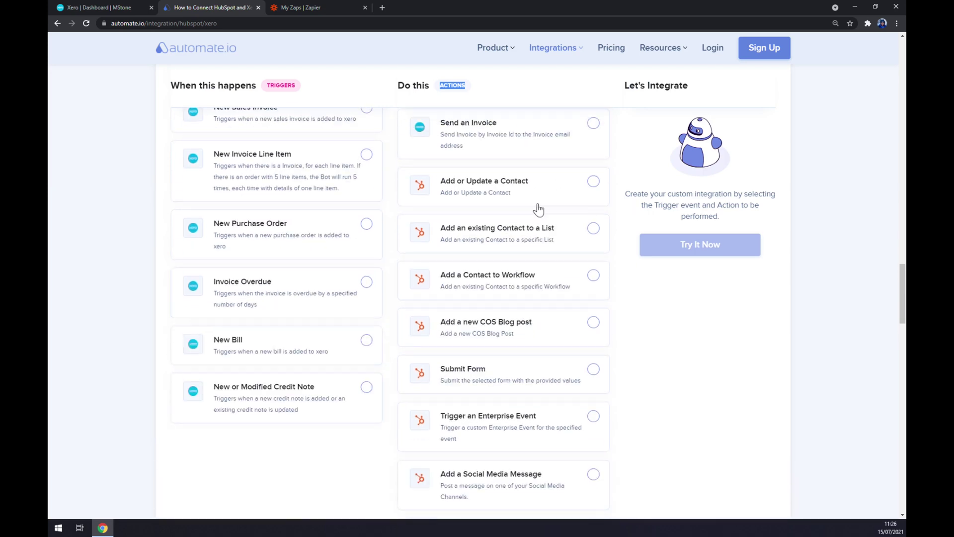
{"action": "left_click", "coordinate": [560, 189]}
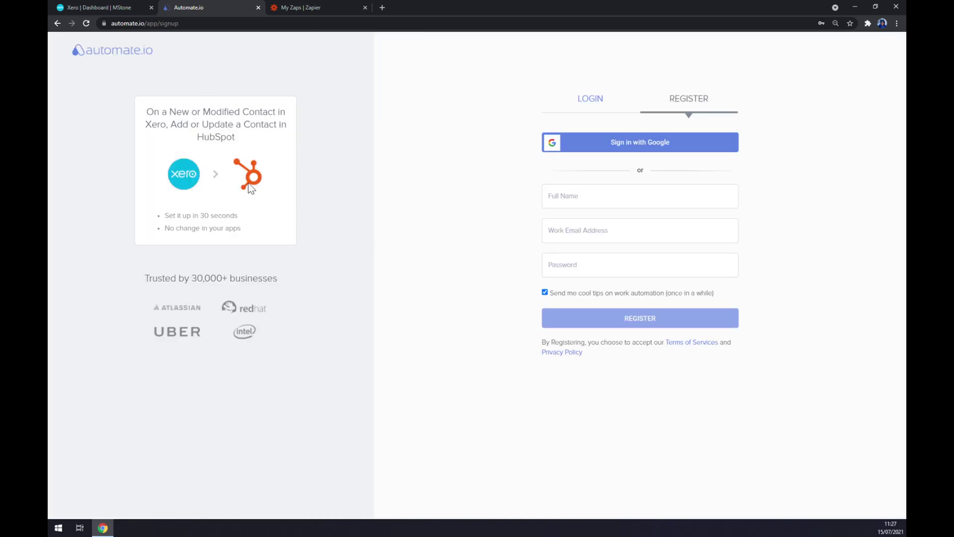
Return to the Automate.io homepage, then switch to the My Zaps page in Zapier
{"action": "left_click", "coordinate": [580, 102]}
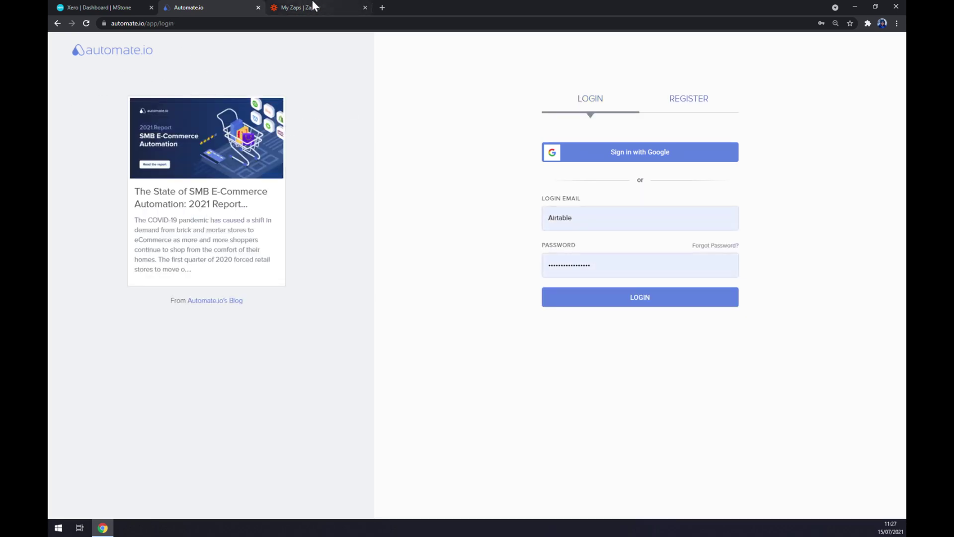
{"action": "left_click", "coordinate": [99, 56]}
{"action": "left_click", "coordinate": [352, 7]}
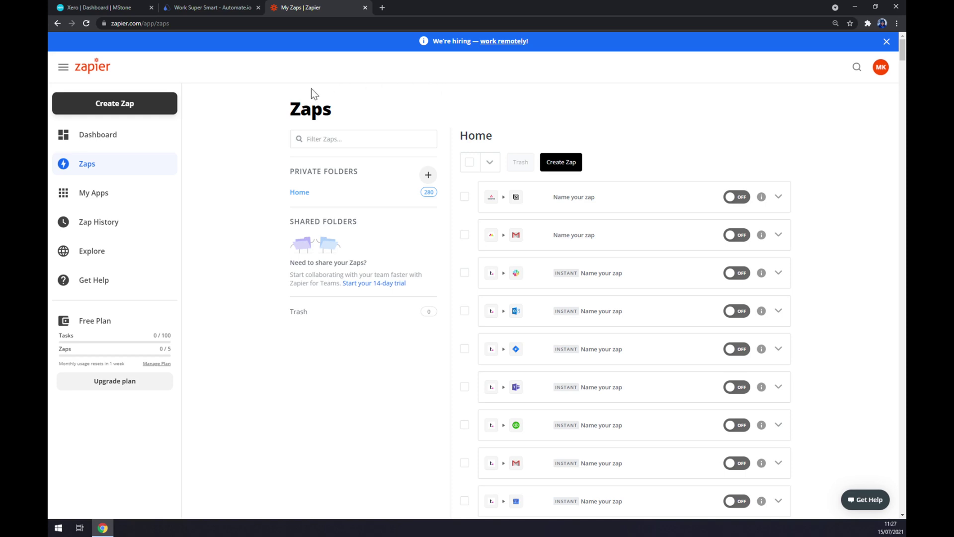
Create a new zap and choose Xero as its trigger app
{"action": "left_click", "coordinate": [130, 105]}
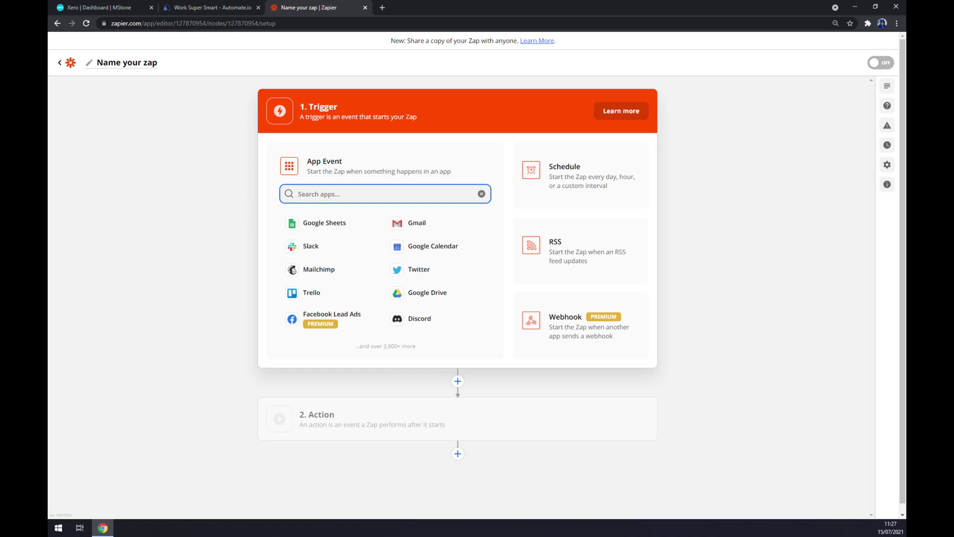
{"action": "type", "text": "Xero"}
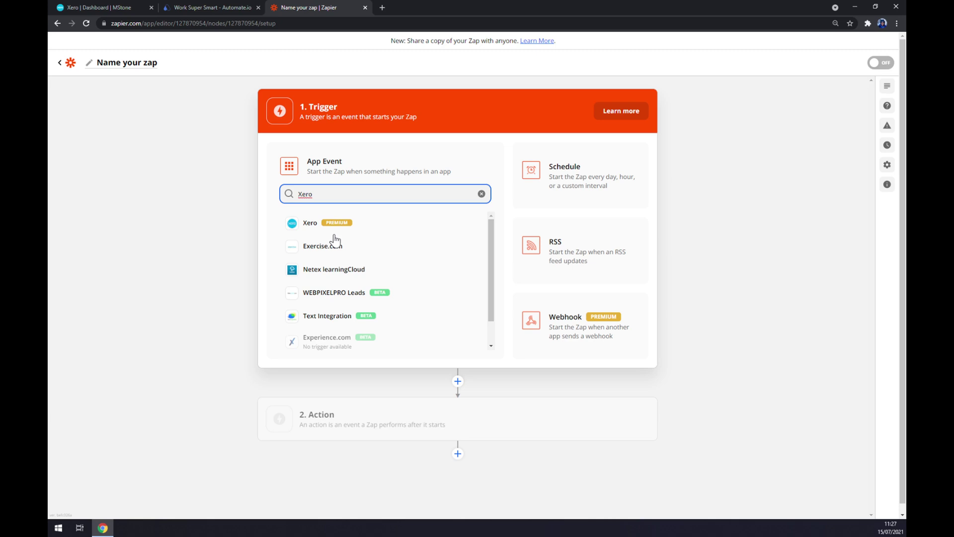
{"action": "left_click", "coordinate": [330, 223]}
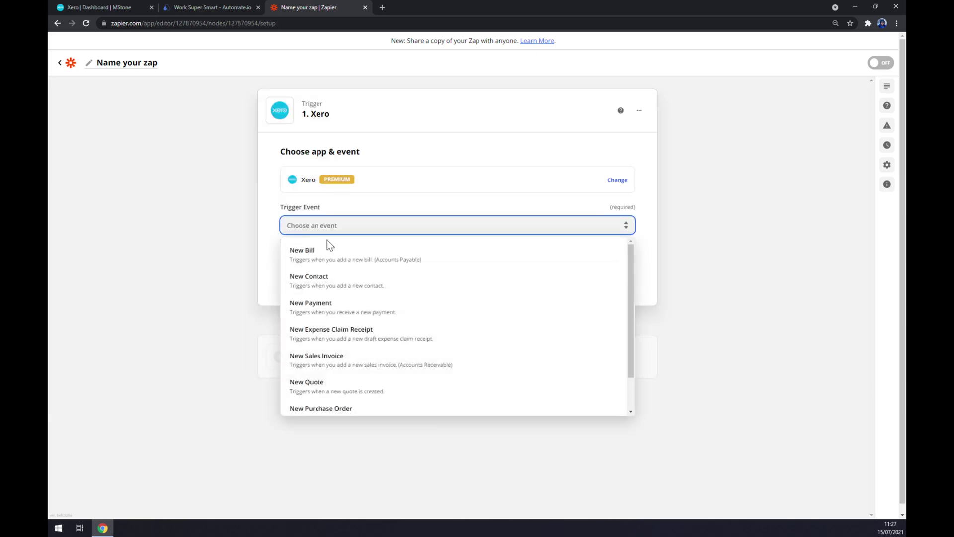
Set the Xero trigger event to New Bill and use the already connected Xero account
{"action": "scroll", "coordinate": [333, 268], "scroll_direction": "down", "scroll_amount": 2}
{"action": "scroll", "coordinate": [318, 274], "scroll_direction": "up", "scroll_amount": 2}
{"action": "left_click", "coordinate": [316, 255]}
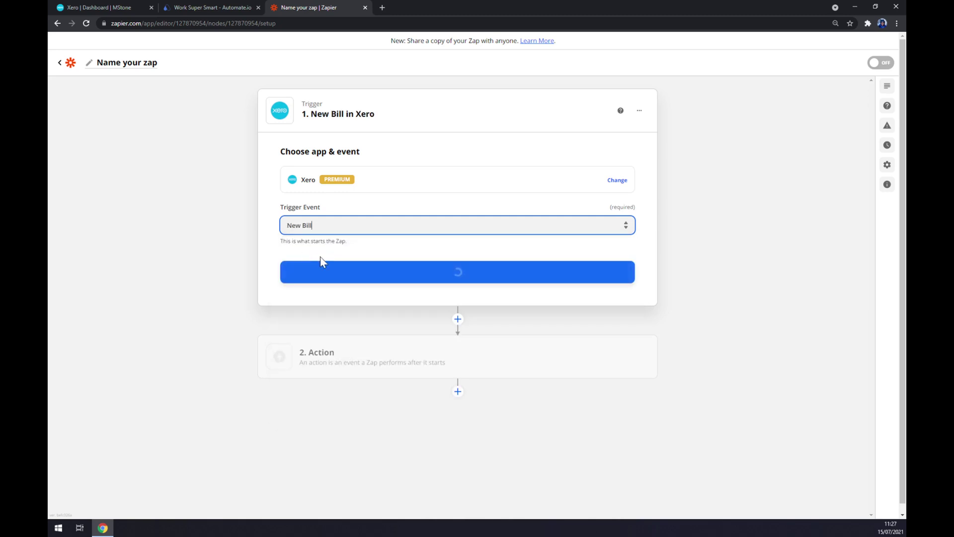
{"action": "left_click", "coordinate": [356, 271]}
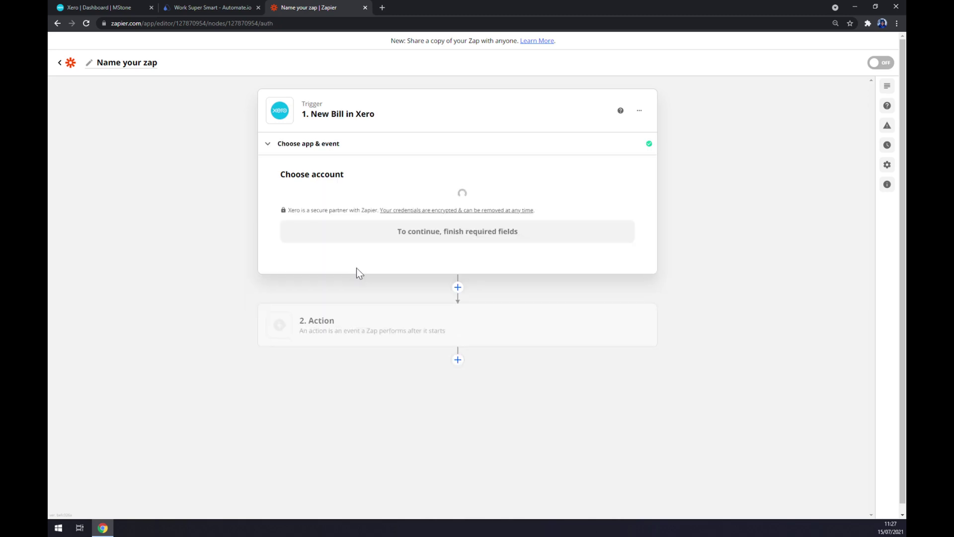
{"action": "left_click", "coordinate": [324, 213]}
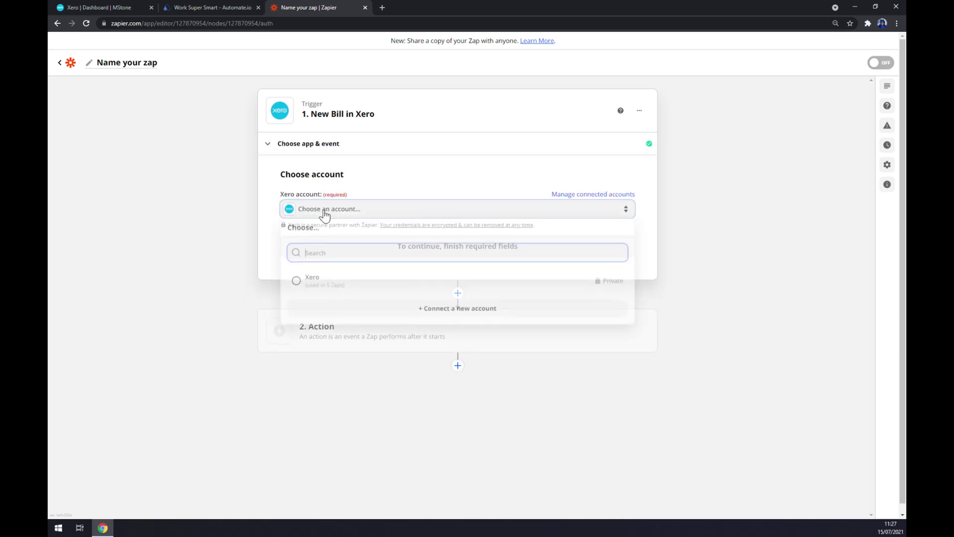
{"action": "left_click", "coordinate": [362, 288]}
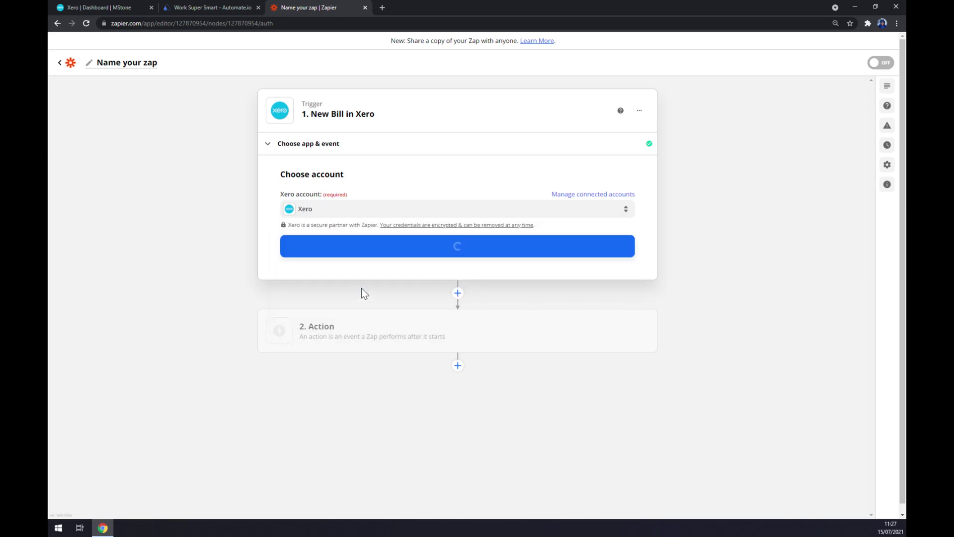
{"action": "left_click", "coordinate": [437, 251]}
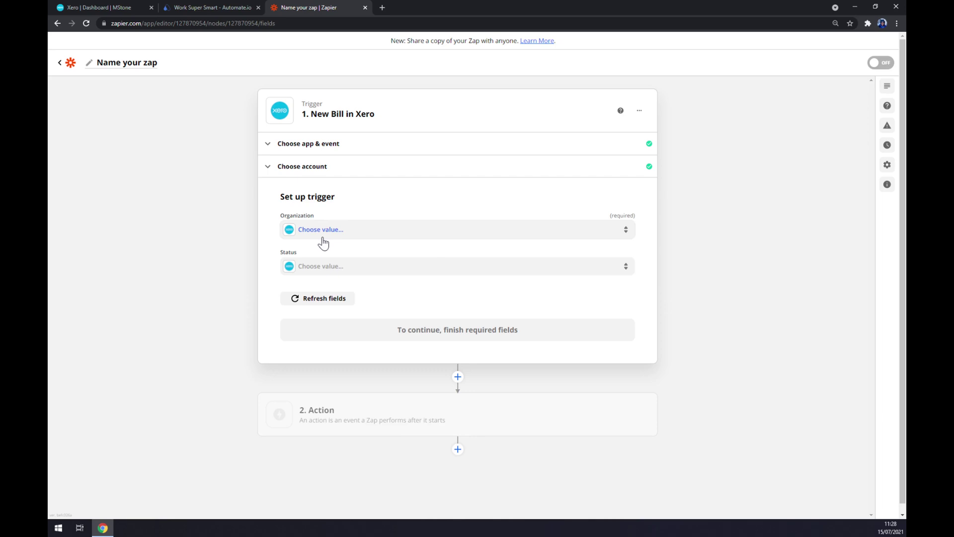
Choose the Xero organization and bill status All, then continue to the trigger test
{"action": "left_click", "coordinate": [321, 232]}
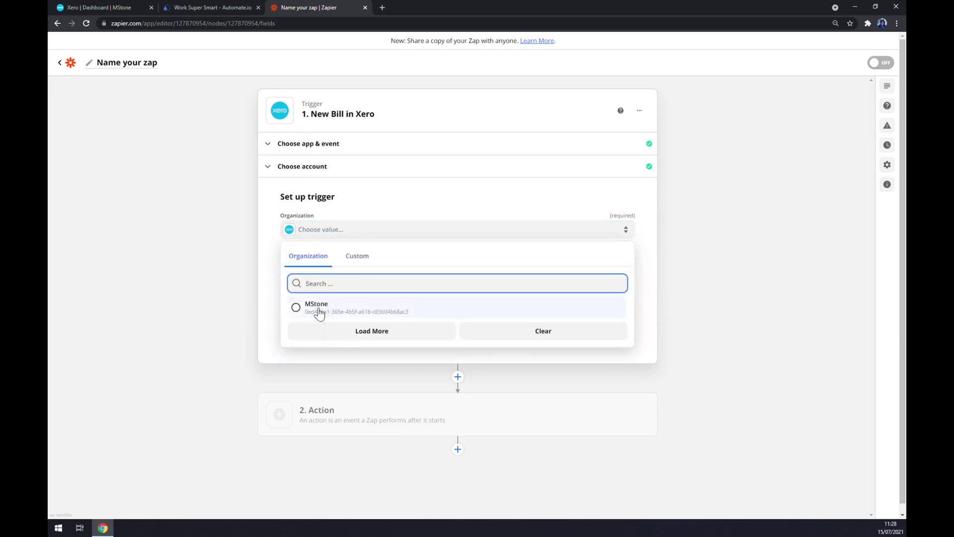
{"action": "left_click", "coordinate": [318, 308]}
{"action": "key", "text": "ctrl+1"}
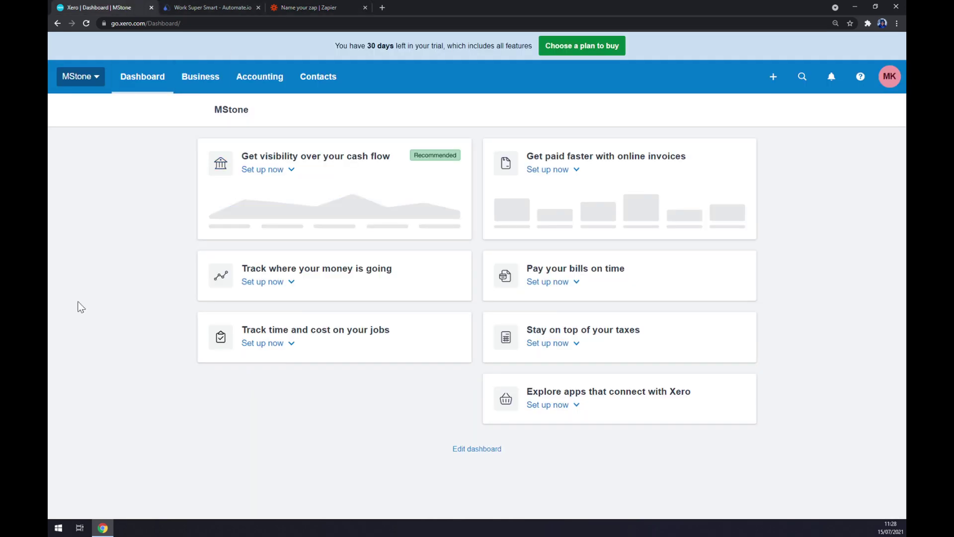
{"action": "left_click", "coordinate": [97, 79]}
{"action": "left_click", "coordinate": [98, 81]}
{"action": "left_click", "coordinate": [342, 7]}
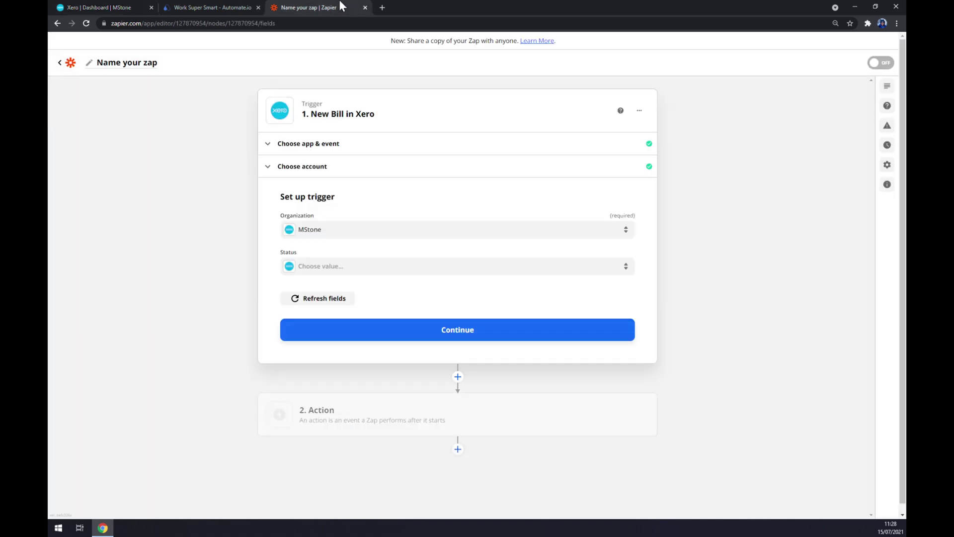
{"action": "left_click", "coordinate": [317, 271]}
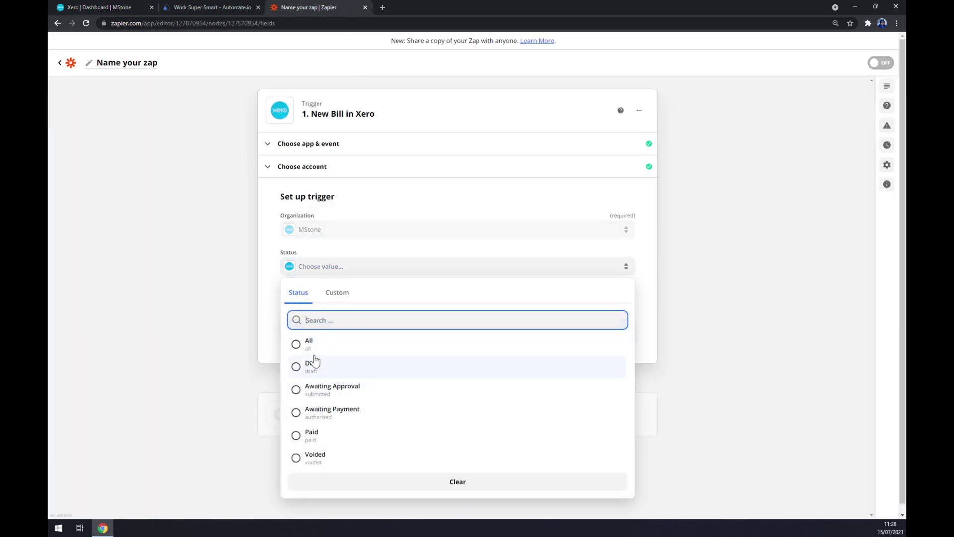
{"action": "left_click", "coordinate": [363, 344]}
{"action": "left_click", "coordinate": [366, 330]}
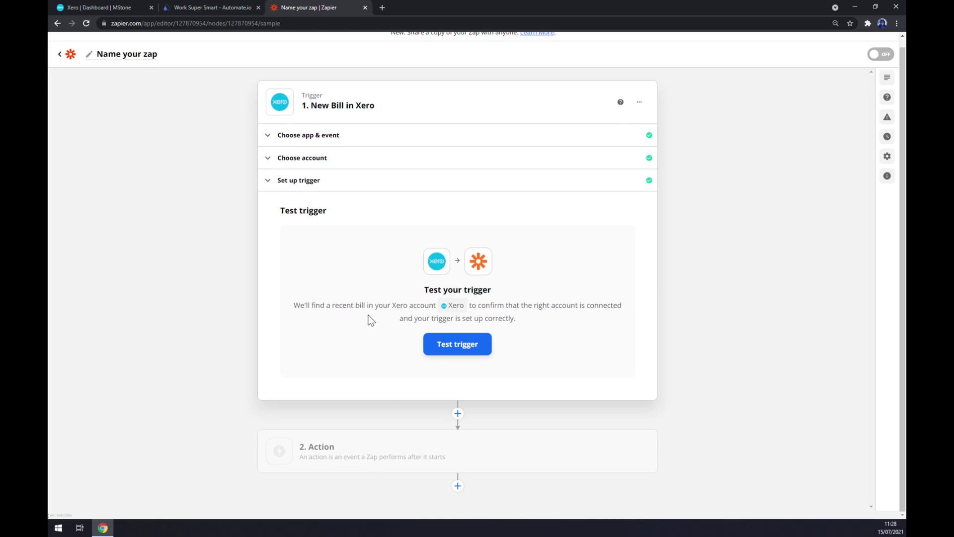
Add a HubSpot action with the Create Deal event and confirm it
{"action": "left_click", "coordinate": [341, 459]}
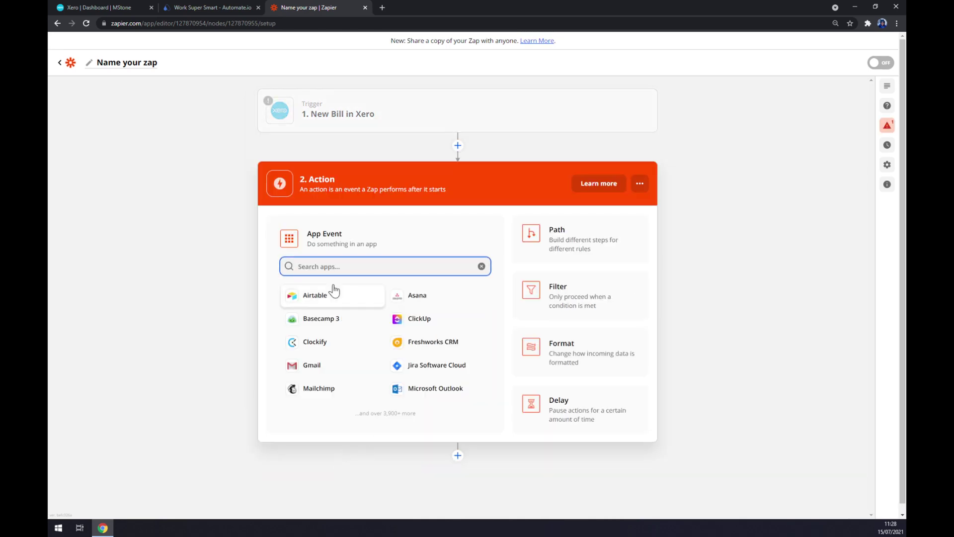
{"action": "type", "text": "hubspo"}
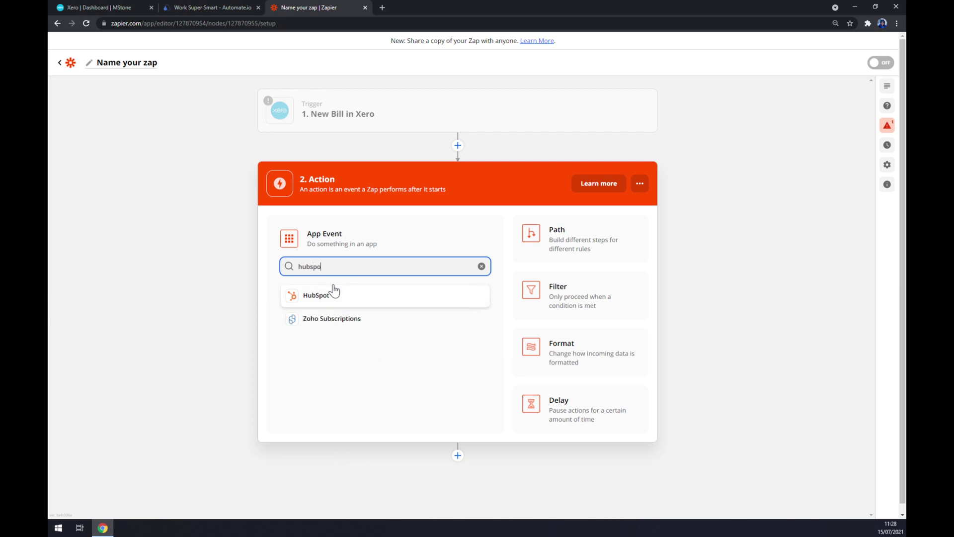
{"action": "left_click", "coordinate": [318, 296]}
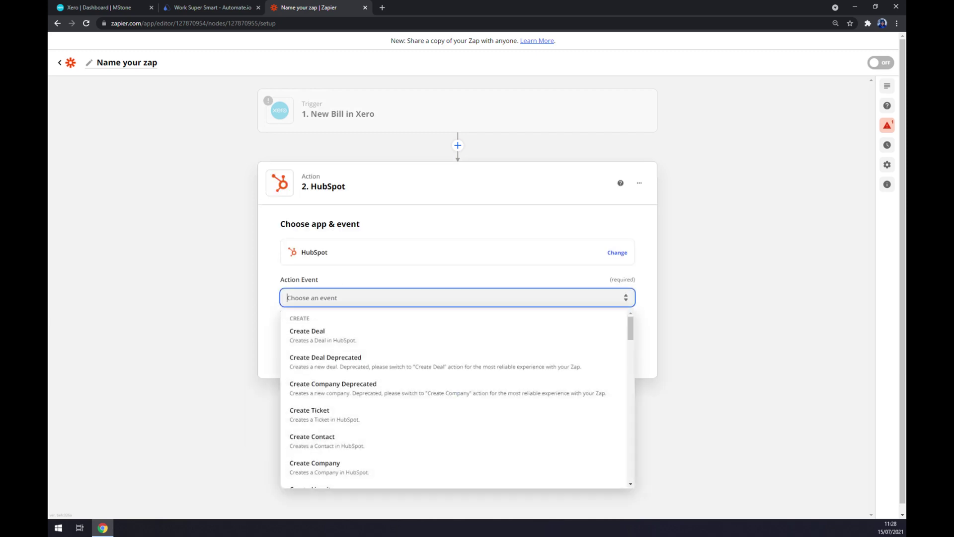
{"action": "scroll", "coordinate": [350, 338], "scroll_direction": "down", "scroll_amount": 5}
{"action": "scroll", "coordinate": [335, 345], "scroll_direction": "up", "scroll_amount": 5}
{"action": "left_click", "coordinate": [331, 342]}
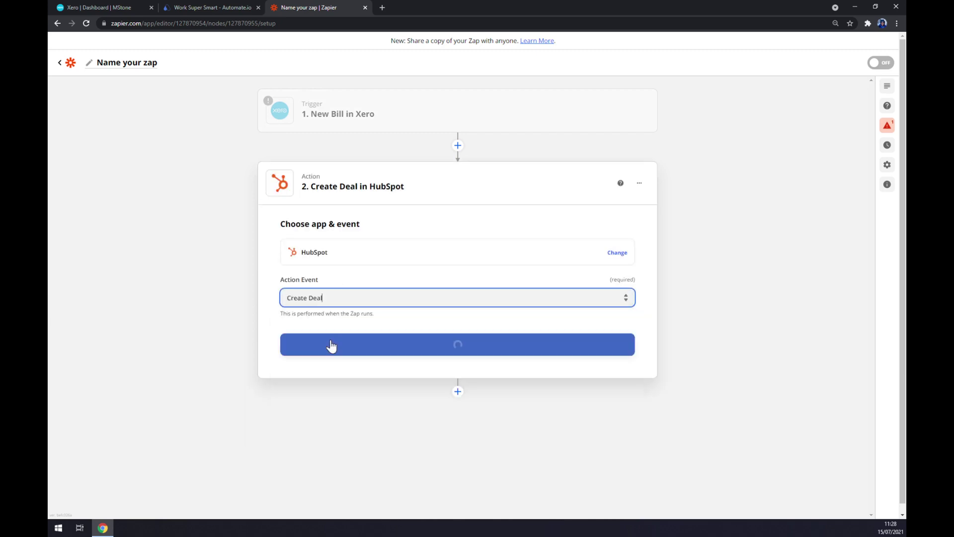
{"action": "left_click", "coordinate": [432, 351]}
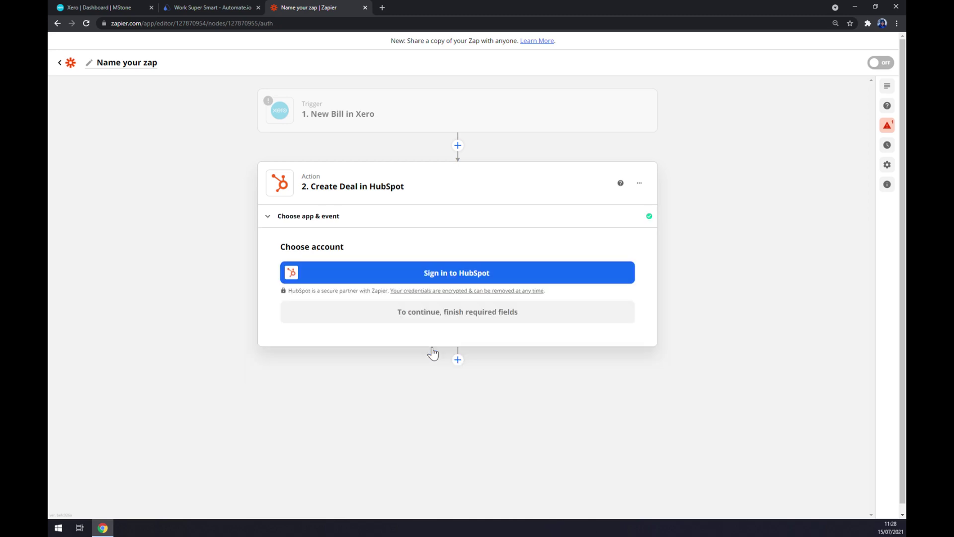